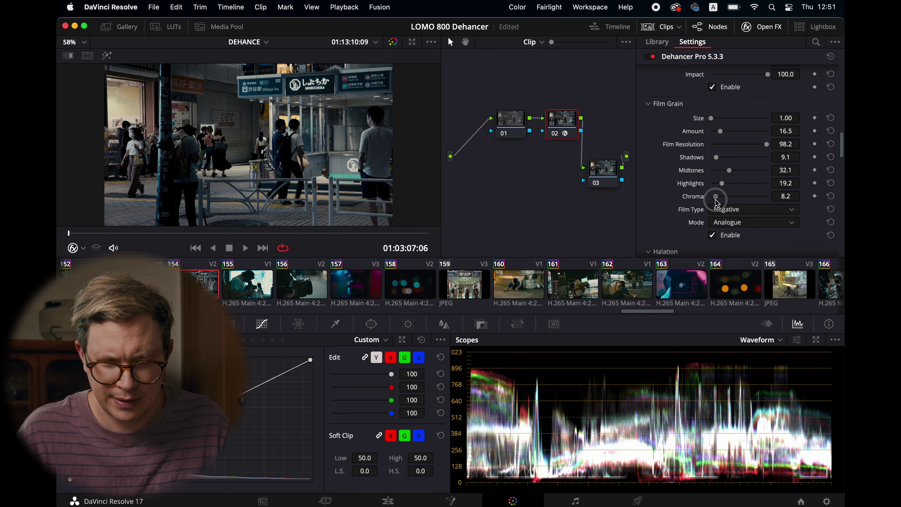
# - Compare clip 154 with the JPEG reference still in clip 159 at full-screen size
pyautogui.press('super+f')
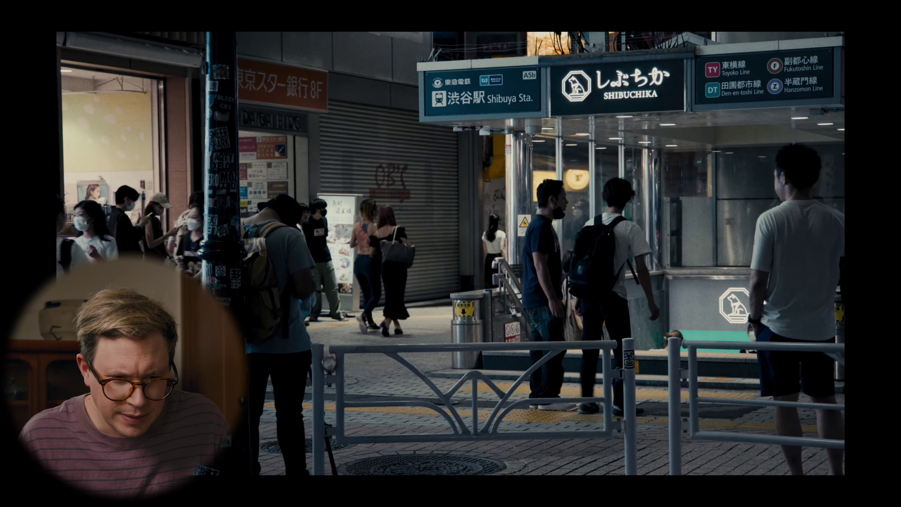
pyautogui.press('super+f')
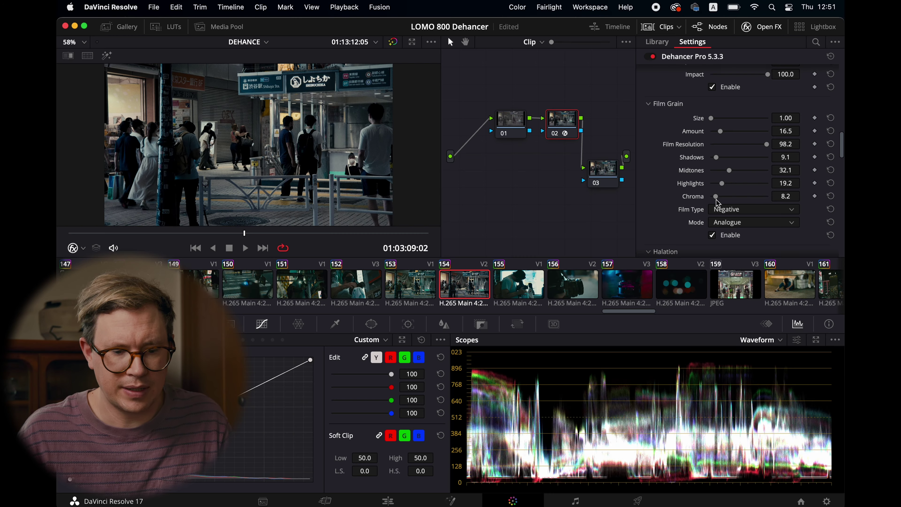
pyautogui.click(735, 284)
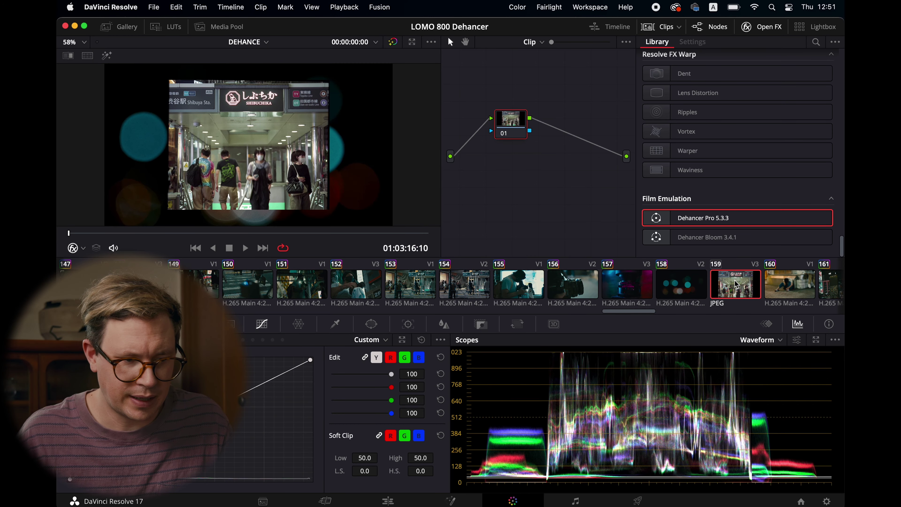
pyautogui.press('super+f')
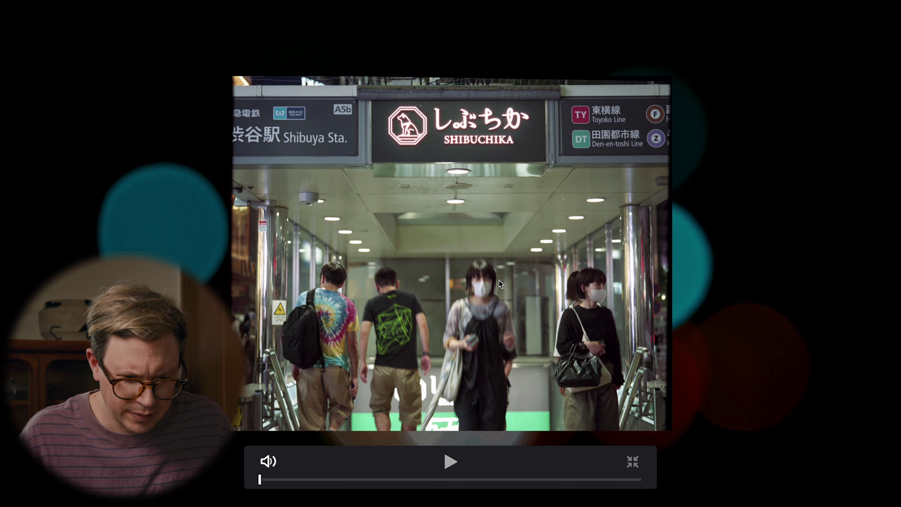
pyautogui.press('super+f')
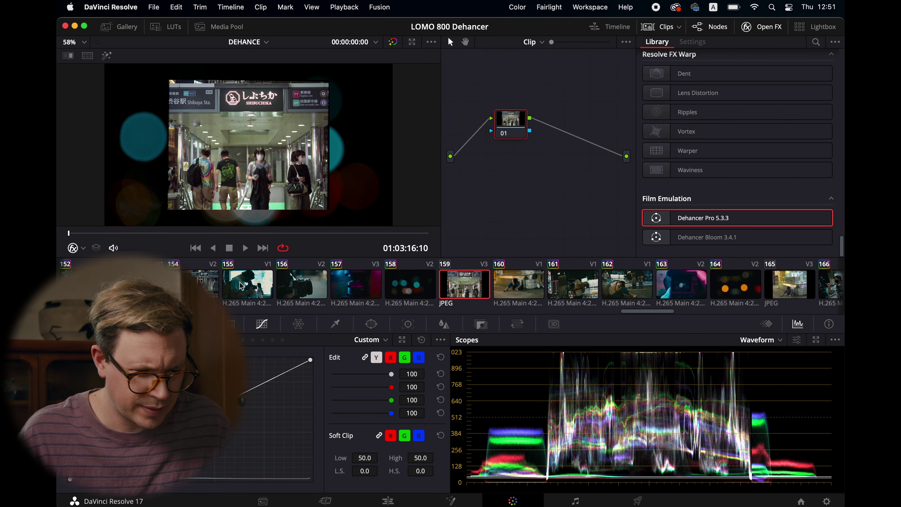
# - Reduce clip 154's Dehancer film grain to Amount 12.9, Shadows 8.2 and Midtones 24.8, checking the image full screen
pyautogui.click(211, 286)
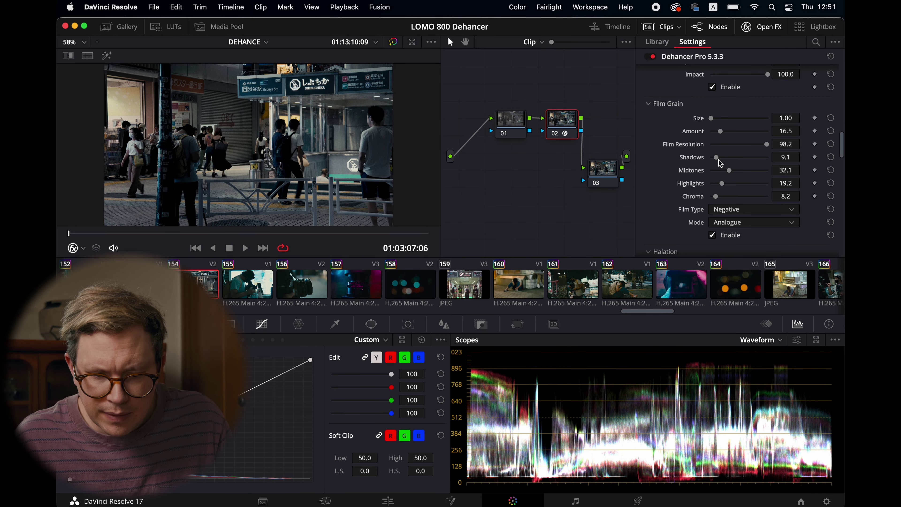
pyautogui.moveTo(732, 172); pyautogui.dragTo(716, 160)
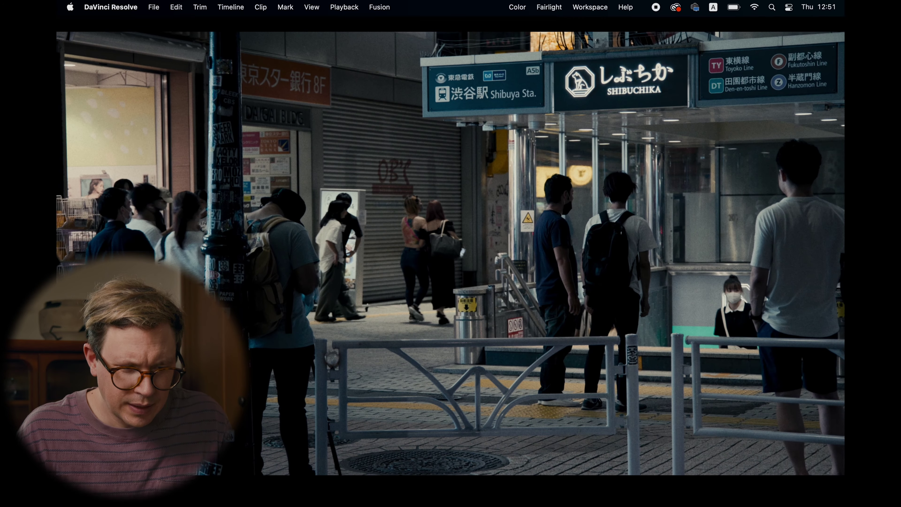
pyautogui.press('Escape')
# - Review clip 154 full screen and enable Dehancer's Halation effect on node 02
pyautogui.scroll(-5, 712, 213)
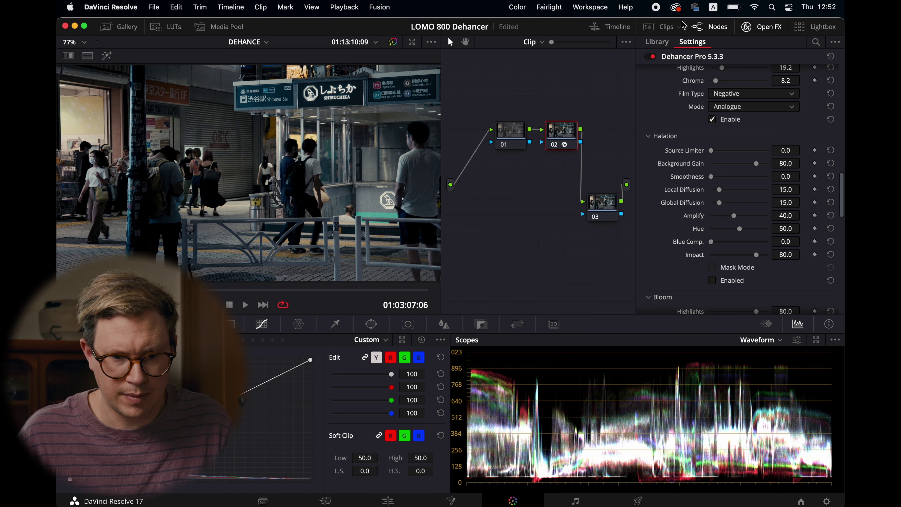
pyautogui.click(666, 27)
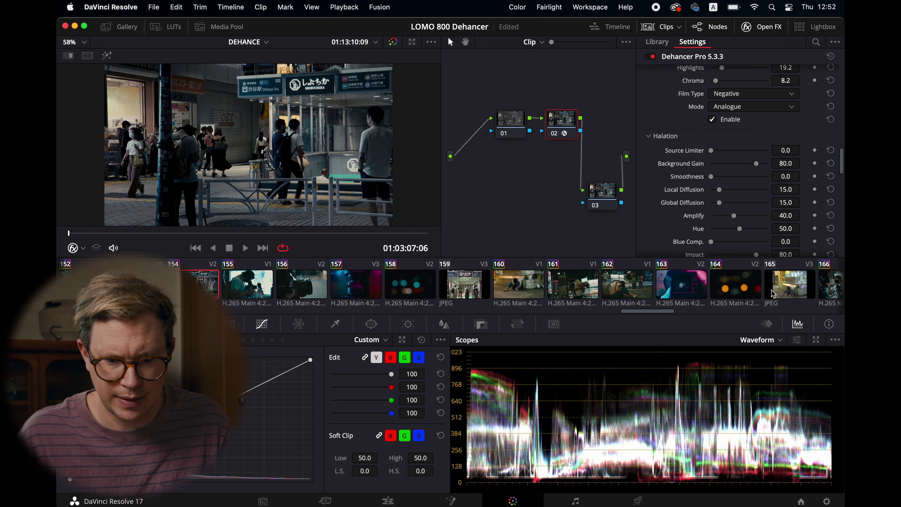
pyautogui.click(468, 290)
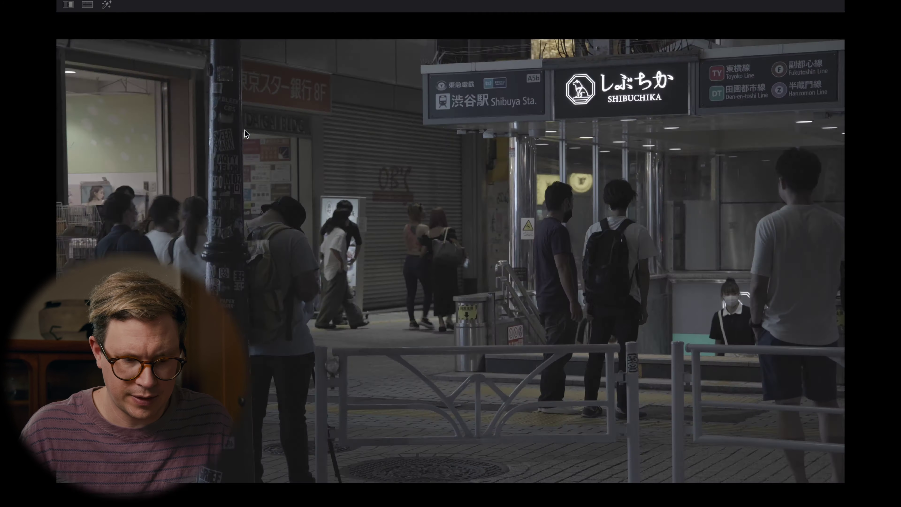
pyautogui.press('super+f')
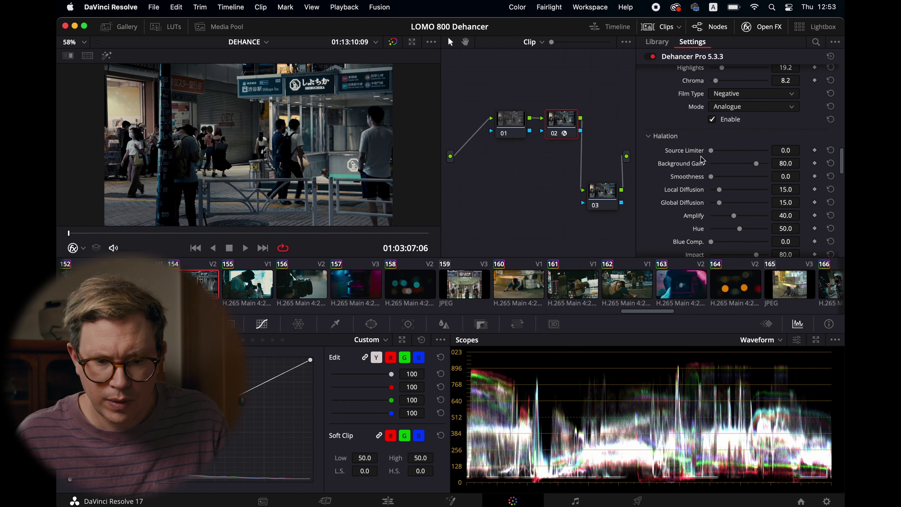
pyautogui.scroll(-1, 711, 165)
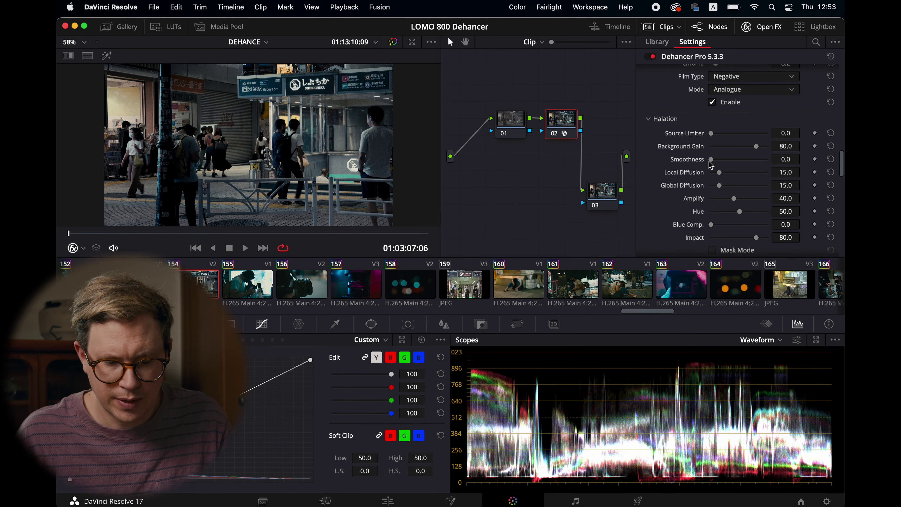
pyautogui.click(667, 27)
pyautogui.scroll(-3, 731, 219)
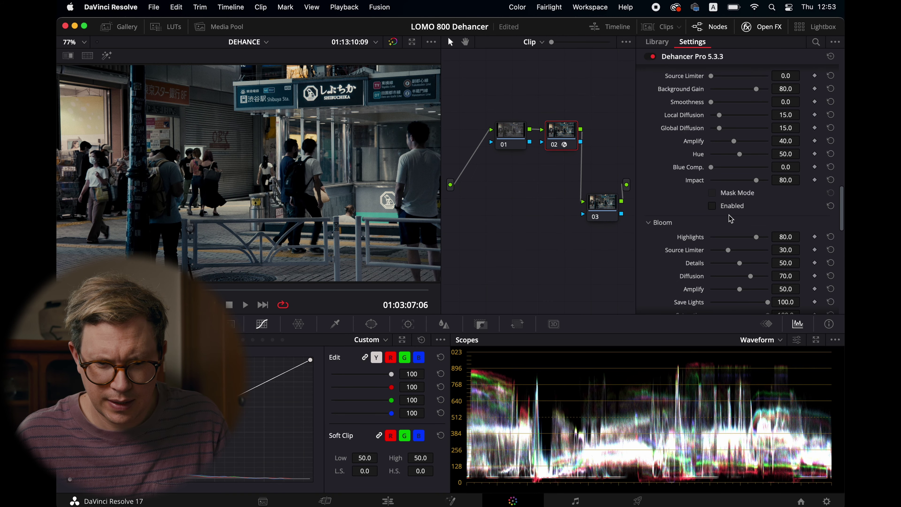
pyautogui.click(713, 206)
# - Switch Film Grain off and back on to judge its effect on the shot
pyautogui.scroll(-10, 715, 172)
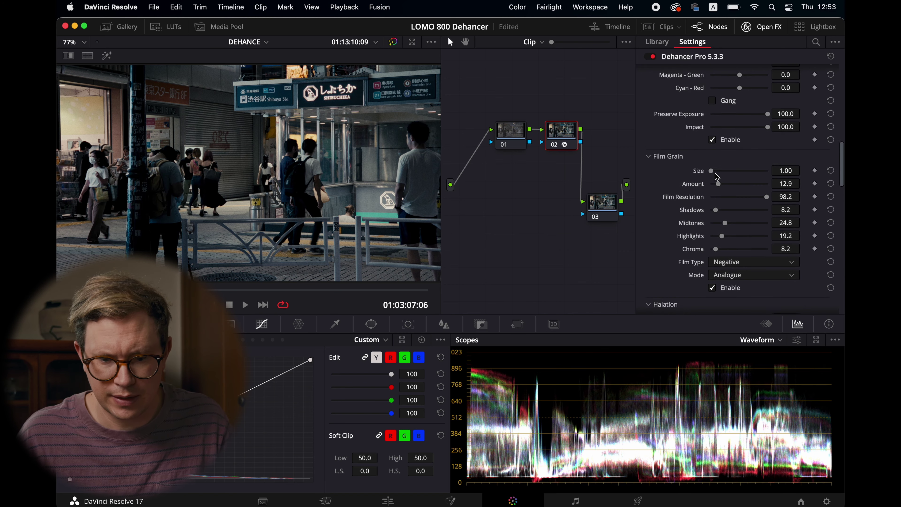
pyautogui.click(713, 290)
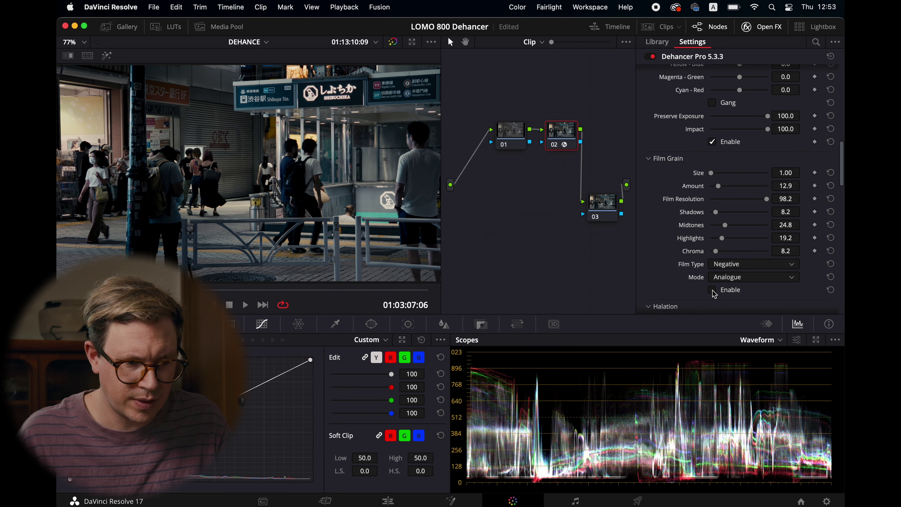
pyautogui.click(713, 291)
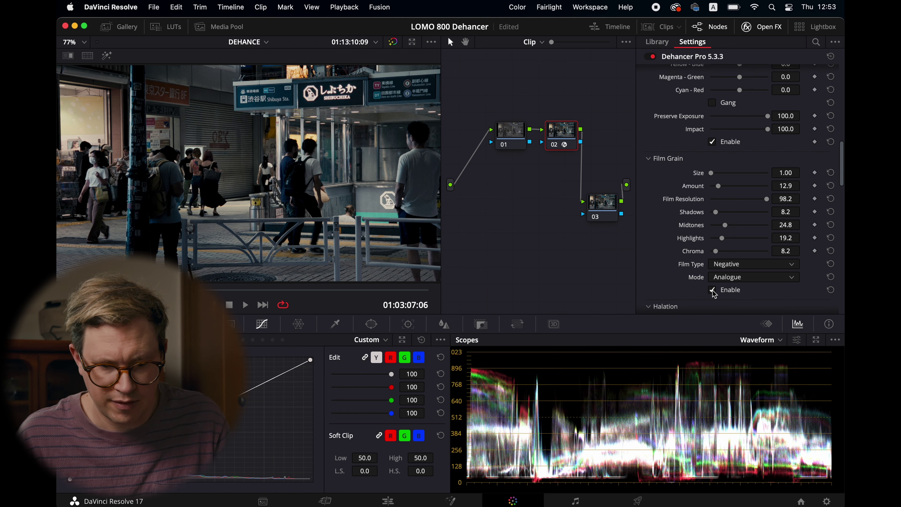
# - Set the Halation Local Diffusion to 25.7 and Global Diffusion to 14.7
pyautogui.scroll(-6, 720, 253)
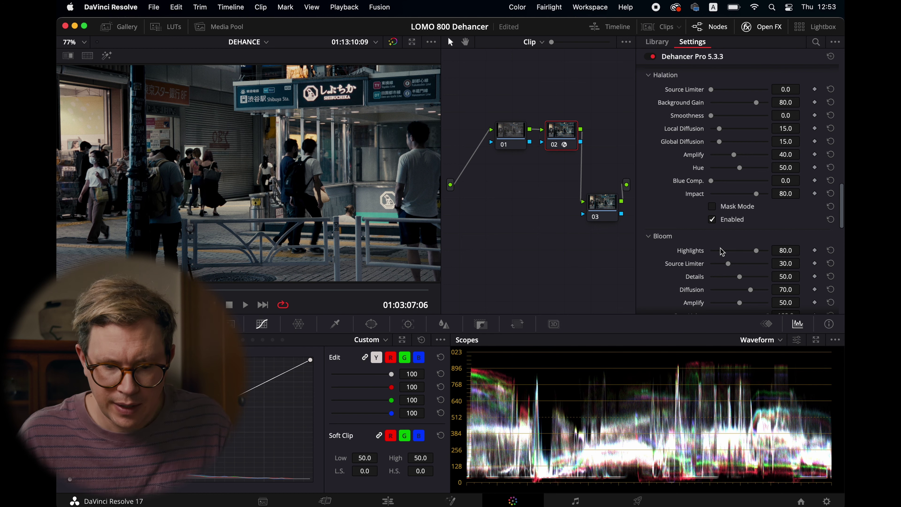
pyautogui.scroll(2, 722, 250)
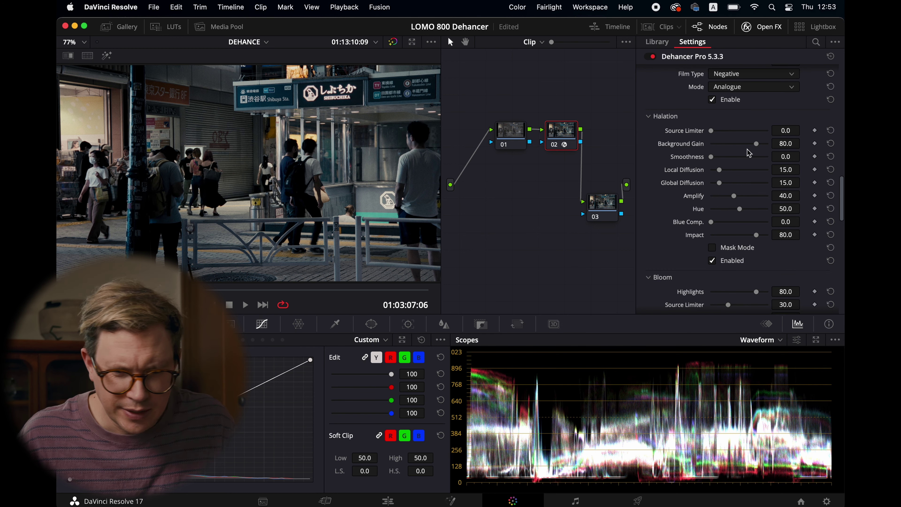
pyautogui.moveTo(722, 174)
pyautogui.mouseDown()
pyautogui.moveTo(778, 170)
pyautogui.moveTo(724, 178)
pyautogui.moveTo(742, 178)
pyautogui.moveTo(721, 185)
pyautogui.moveTo(753, 184)
pyautogui.moveTo(727, 188)
pyautogui.moveTo(727, 173)
pyautogui.moveTo(721, 187)
pyautogui.mouseUp()
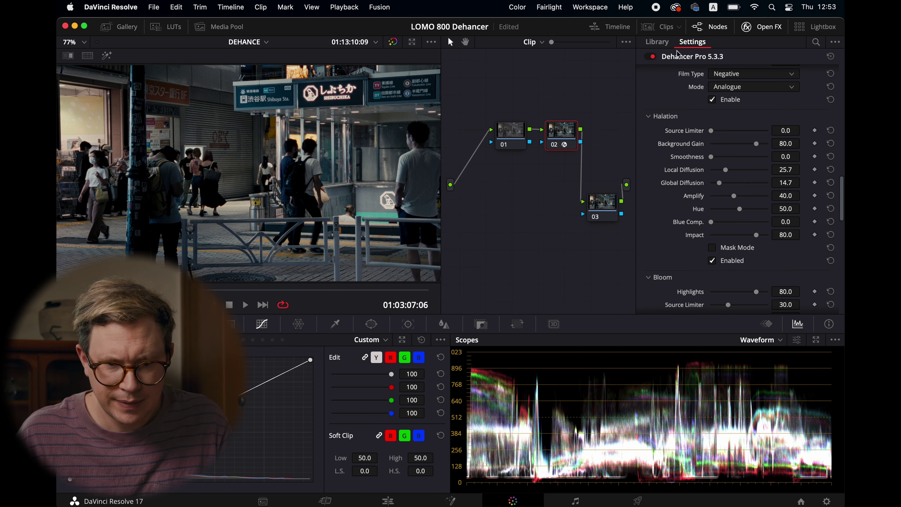
# - Check the JPEG reference in clip 159 and set clip 154's Halation Hue to 0.0
pyautogui.click(667, 27)
pyautogui.click(478, 293)
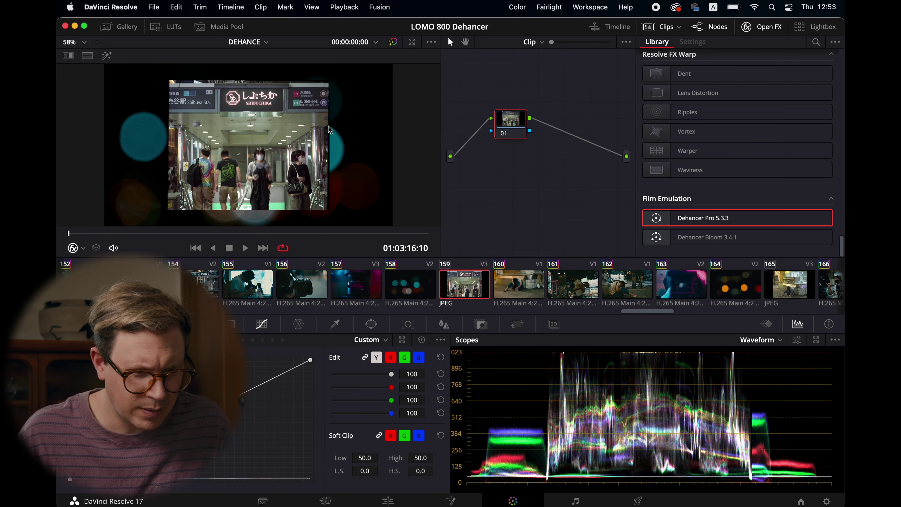
pyautogui.click(206, 284)
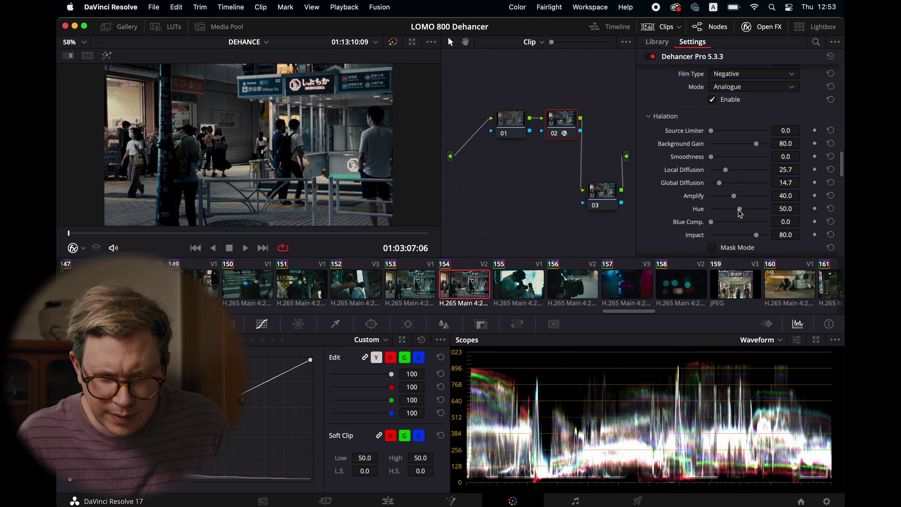
pyautogui.moveTo(738, 209); pyautogui.dragTo(709, 222)
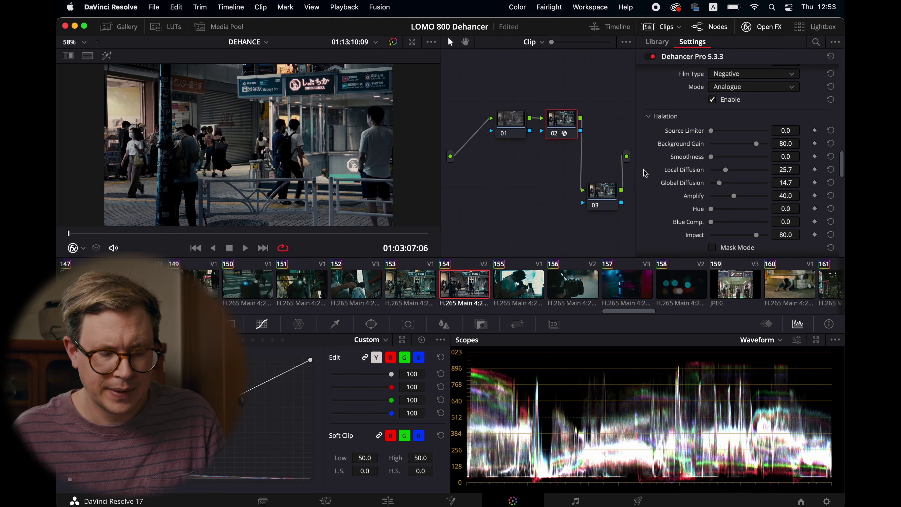
# - Set clip 154's Halation Local Diffusion to 18.4, Global Diffusion to 10.1 and Amplify to 72.5, checking against the JPEG reference
pyautogui.click(741, 288)
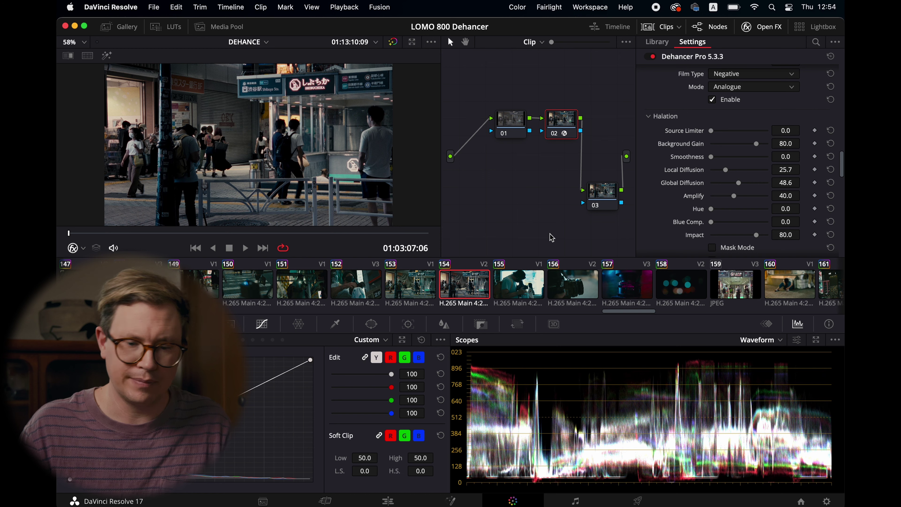
pyautogui.moveTo(739, 183); pyautogui.dragTo(754, 201)
pyautogui.click(751, 267)
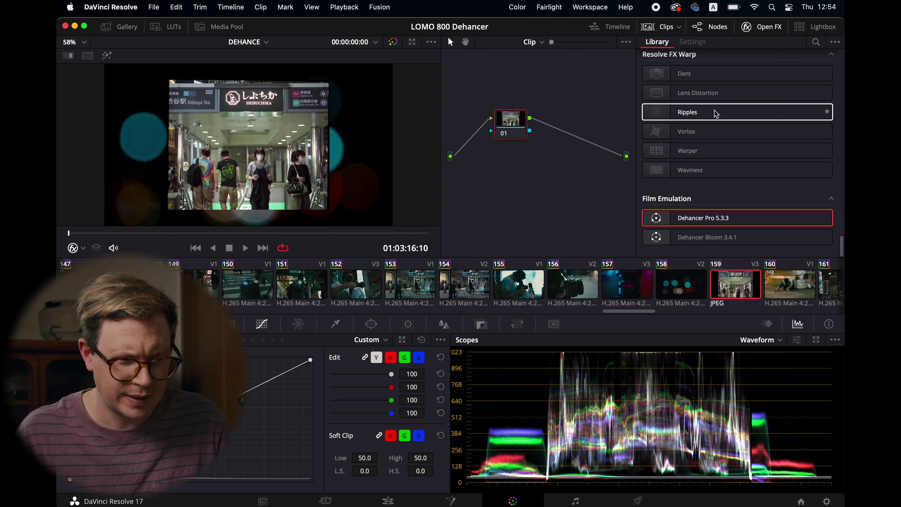
pyautogui.click(477, 281)
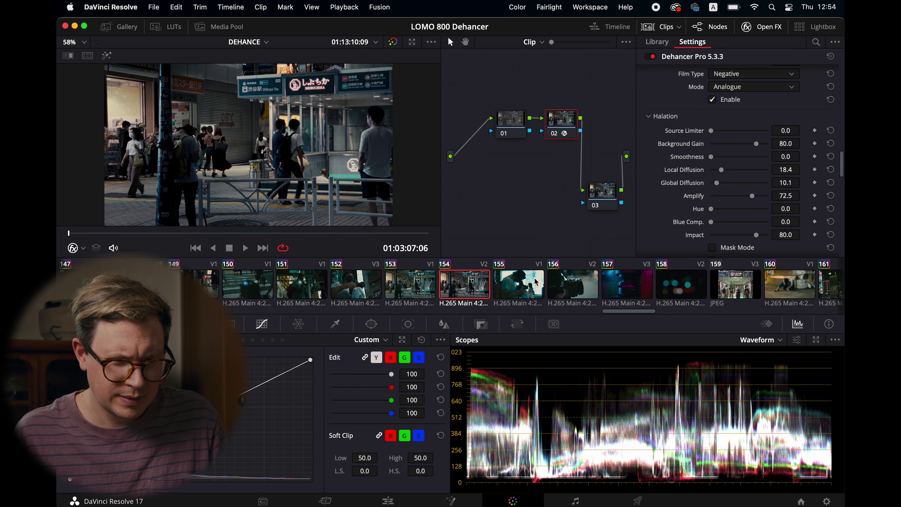
# - Compare clip 154's halation with the JPEG reference in clip 159, viewing the graded clip full screen
pyautogui.click(740, 284)
pyautogui.click(468, 283)
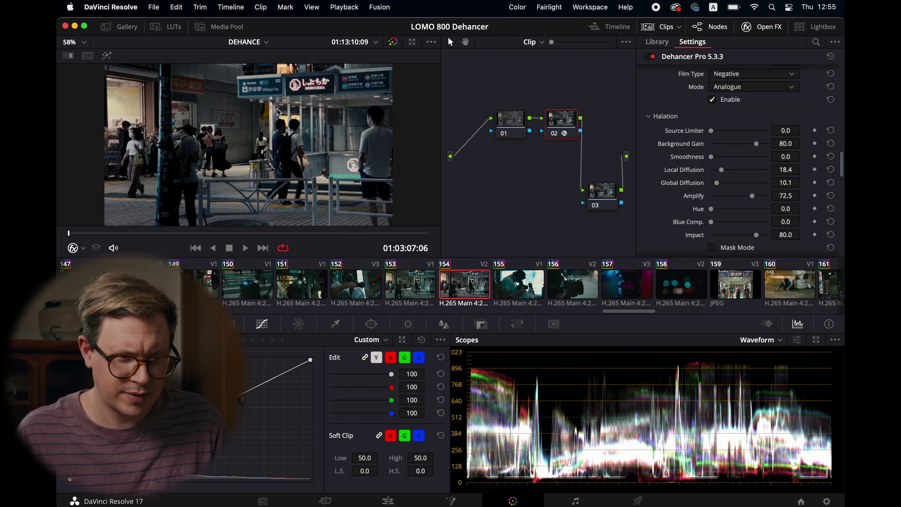
pyautogui.press('super+f')
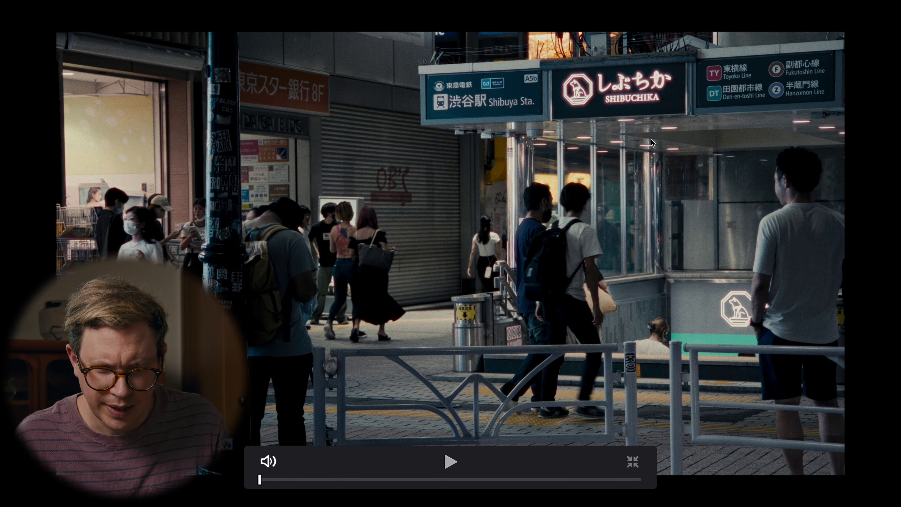
pyautogui.press('super+f')
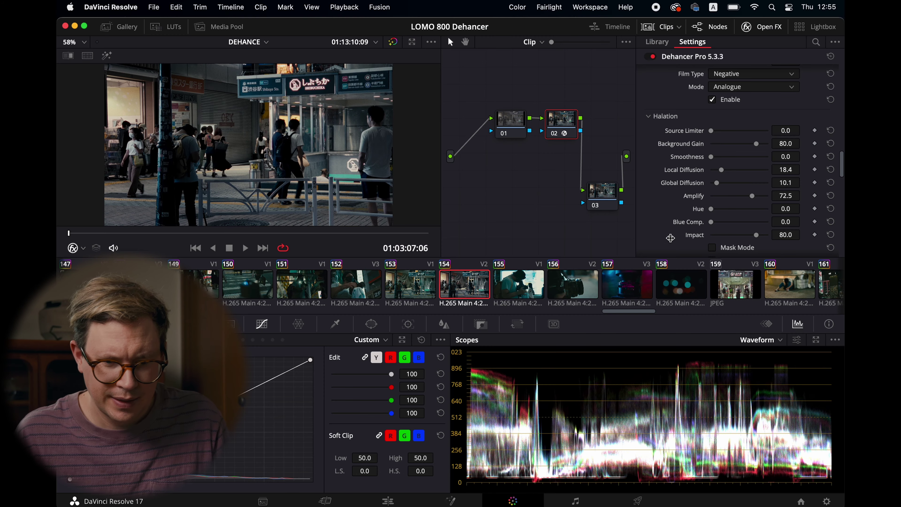
pyautogui.click(750, 289)
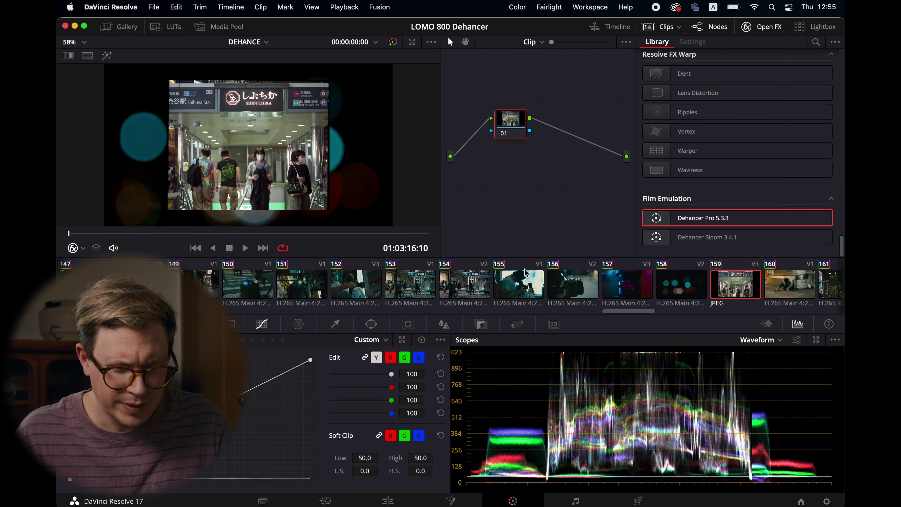
pyautogui.click(470, 289)
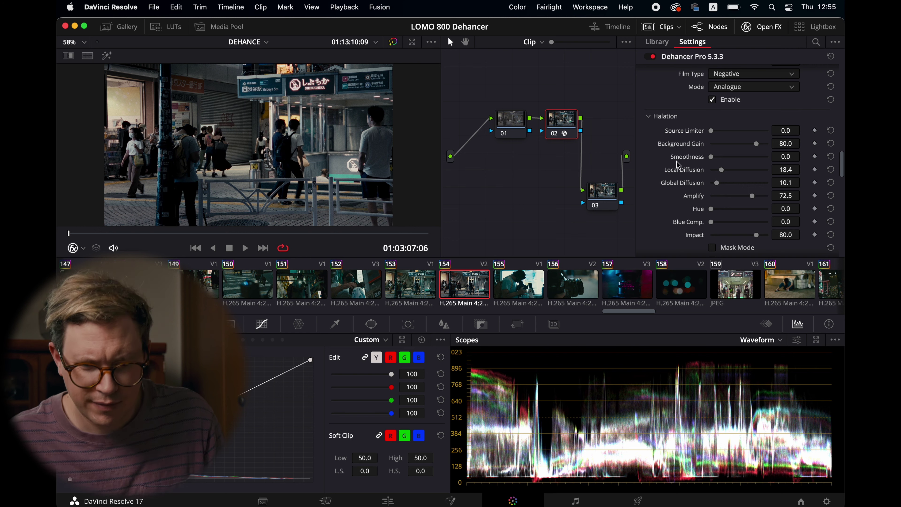
# - Lower the Halation Amplify to 55.0 and play clip 154 full screen to review it
pyautogui.moveTo(753, 200); pyautogui.dragTo(744, 201)
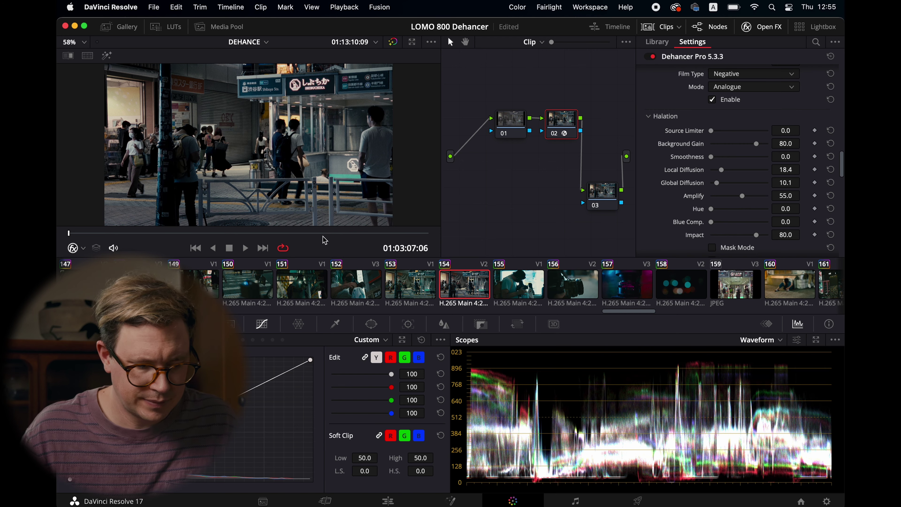
pyautogui.press('super+f')
pyautogui.press('space')
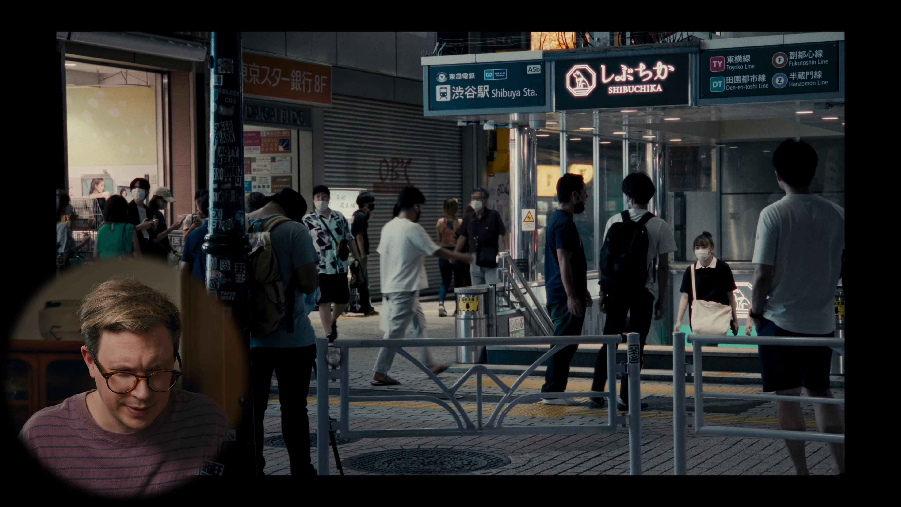
pyautogui.press('super+f')
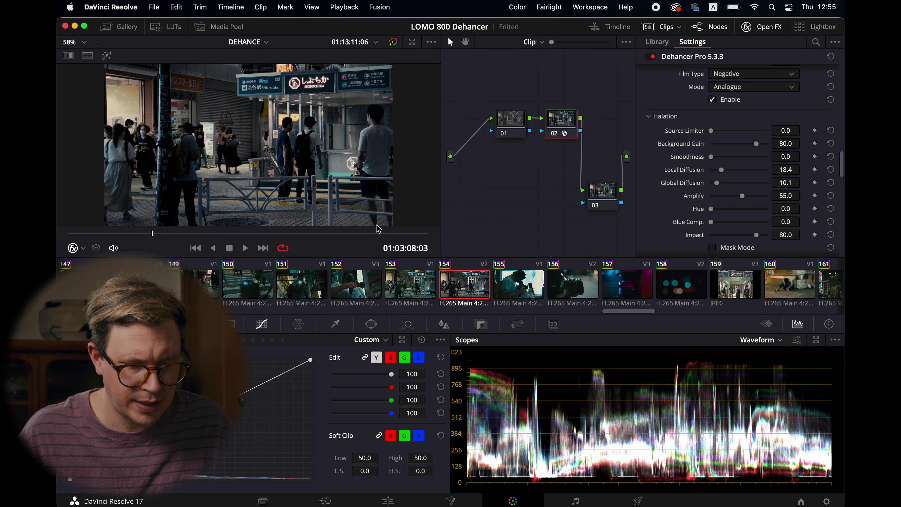
# - Look over the Timeline Proxy Mode options and review clip 154 at full-screen size
pyautogui.click(355, 6)
pyautogui.moveTo(358, 61)
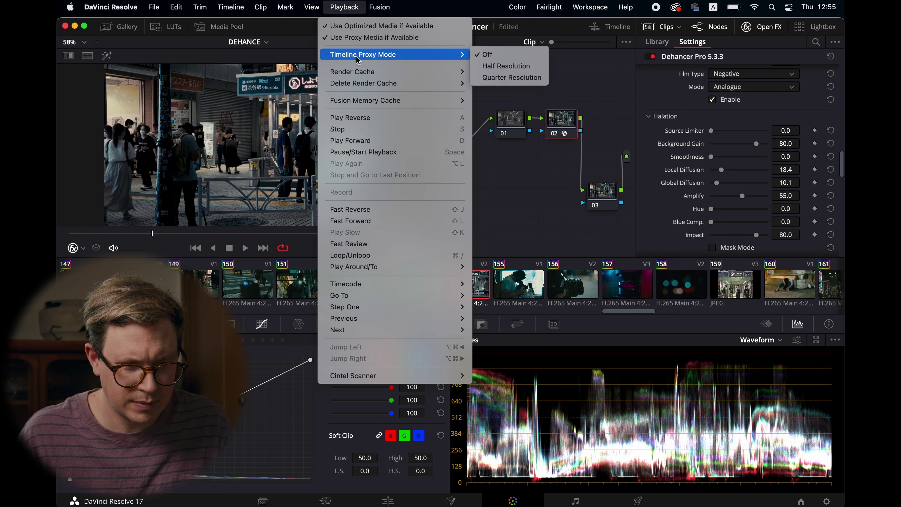
pyautogui.click(342, 7)
pyautogui.press('super+f')
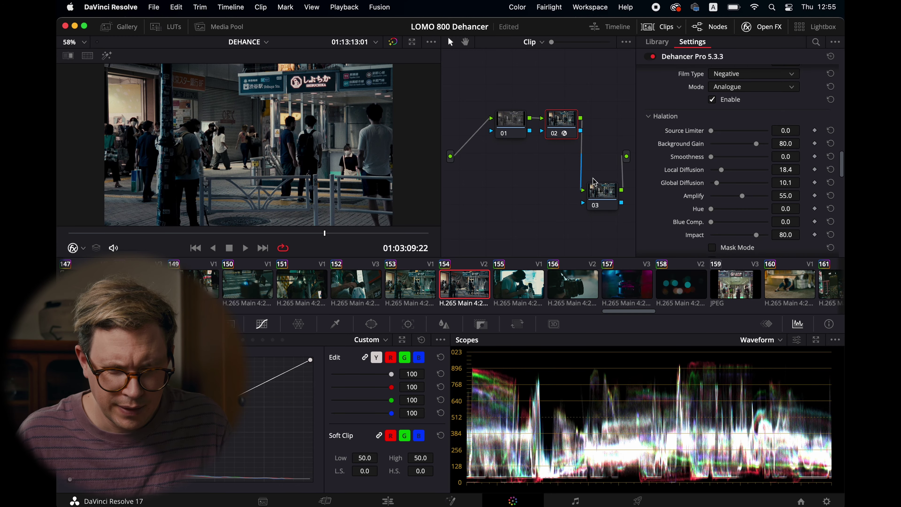
# - Try Dehancer's Bloom effect on clip 154 and check it against the full-screen JPEG reference in clip 159
pyautogui.scroll(-10, 733, 186)
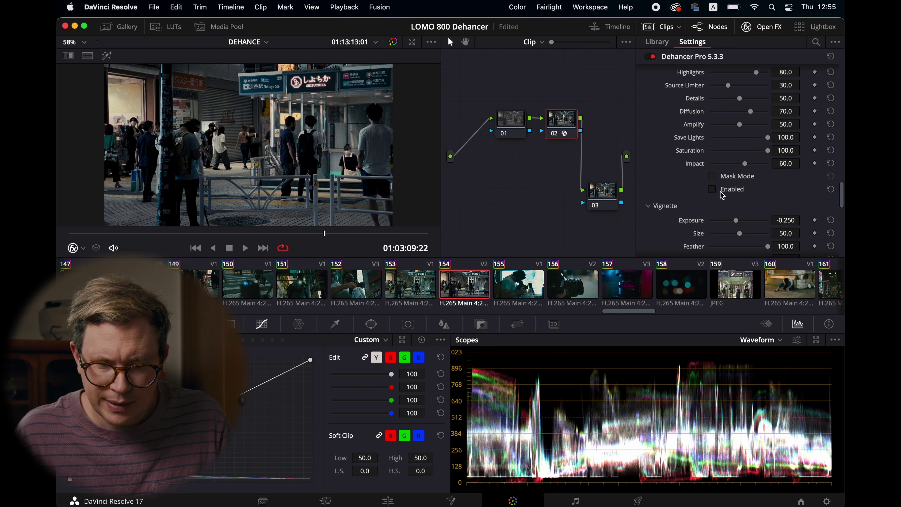
pyautogui.click(712, 189)
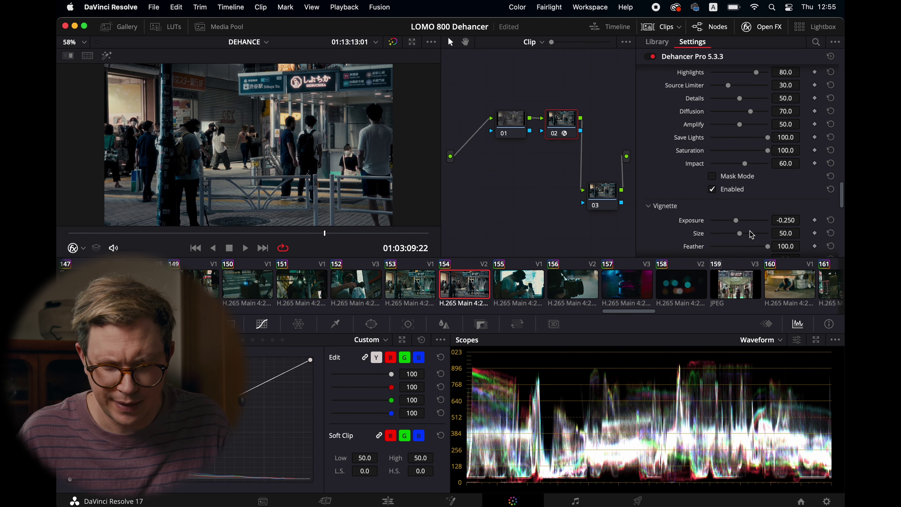
pyautogui.click(737, 292)
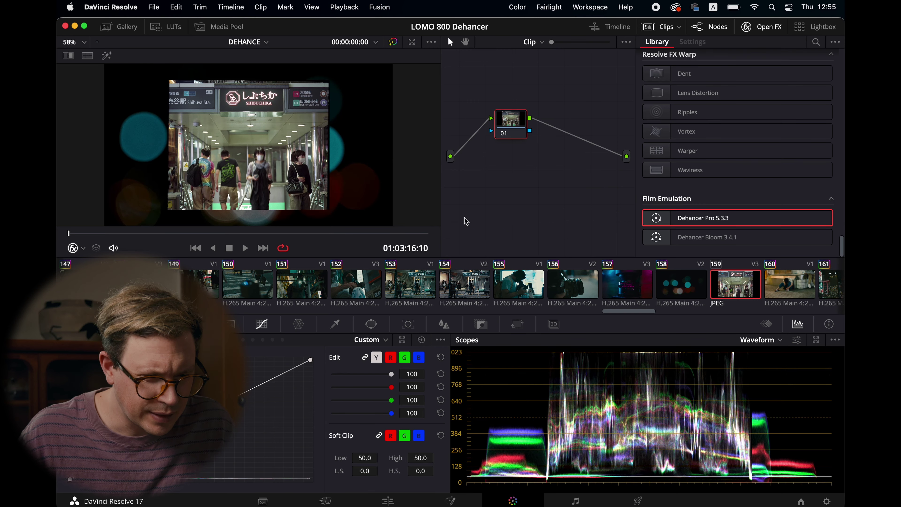
pyautogui.press('super+f')
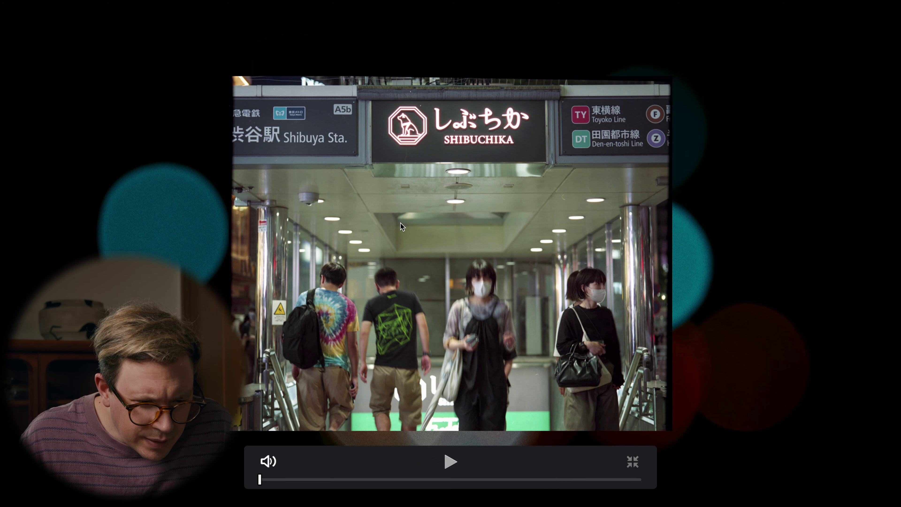
pyautogui.press('super+f')
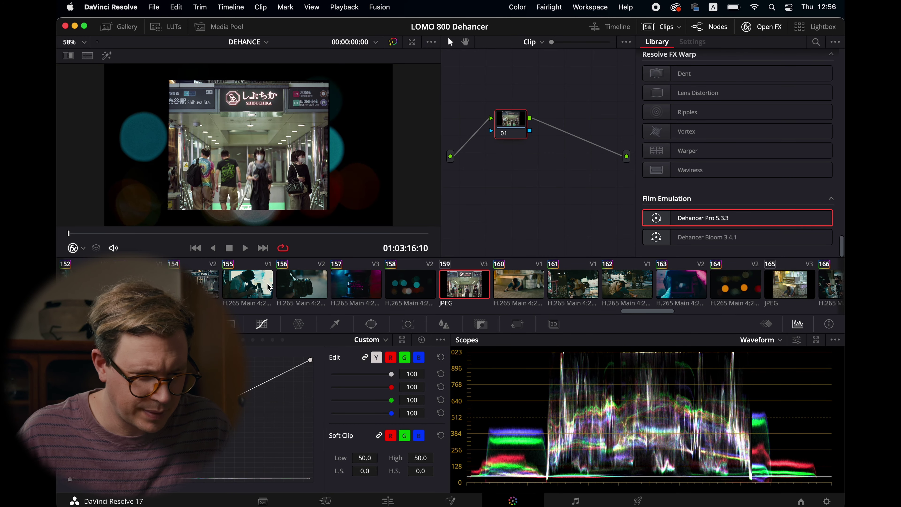
pyautogui.click(205, 284)
pyautogui.scroll(-5, 687, 182)
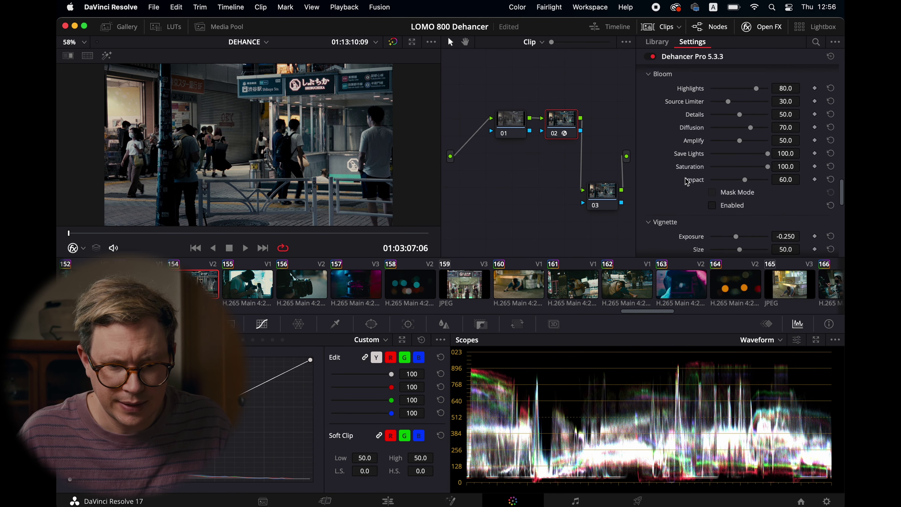
pyautogui.scroll(-1, 687, 181)
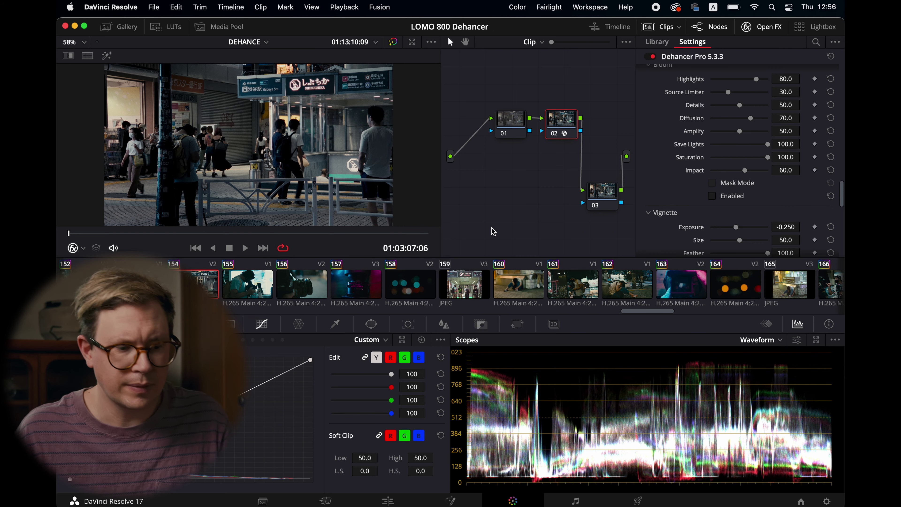
# - Compare clip 154 with and without Dehancer's Vignette, leaving the Vignette enabled
pyautogui.scroll(-10, 738, 202)
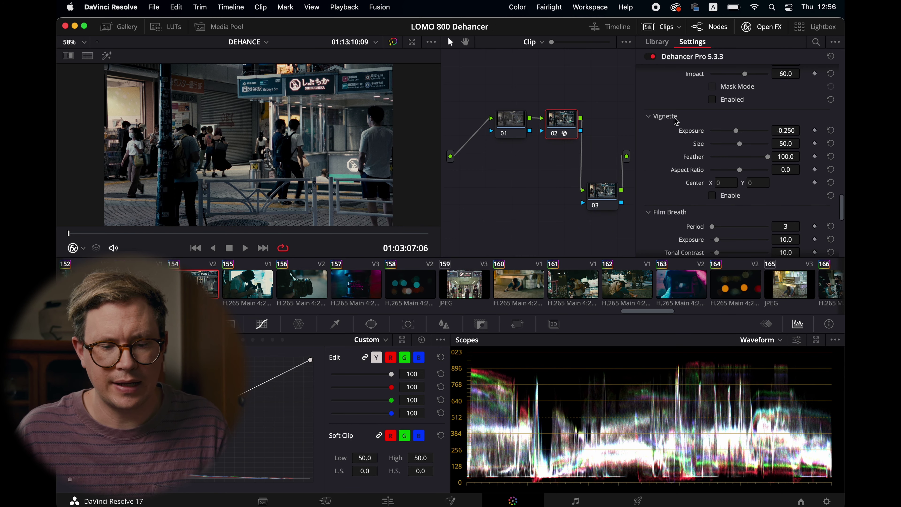
pyautogui.click(712, 195)
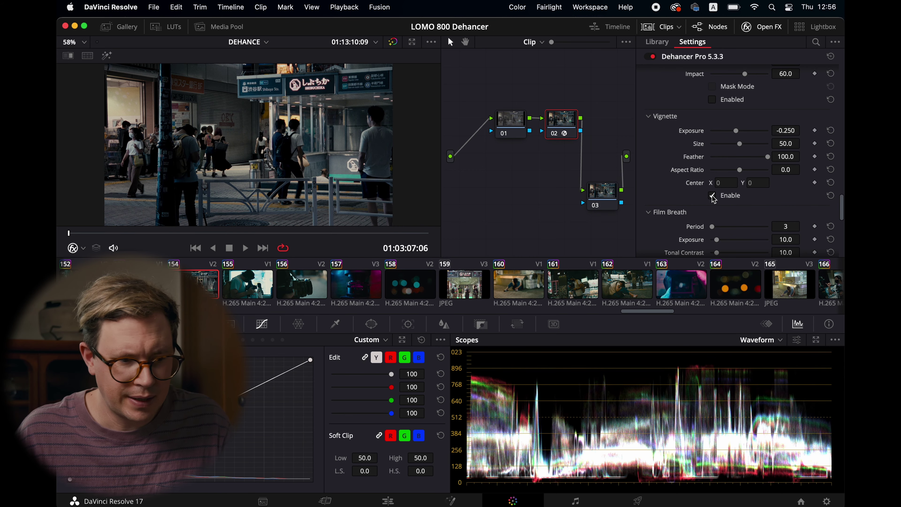
pyautogui.click(713, 195)
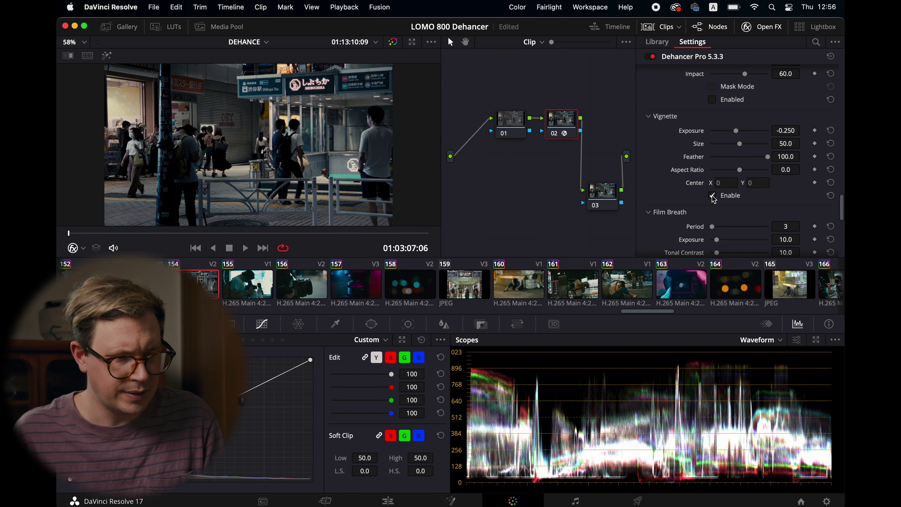
pyautogui.click(712, 195)
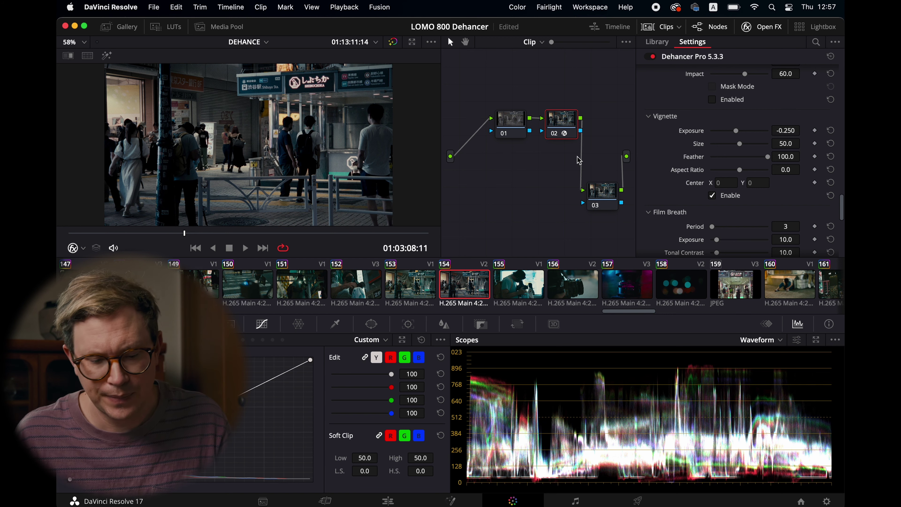
# - Try Dehancer's Film Breath on clip 154 by playing the clip with the effect enabled
pyautogui.scroll(-10, 729, 195)
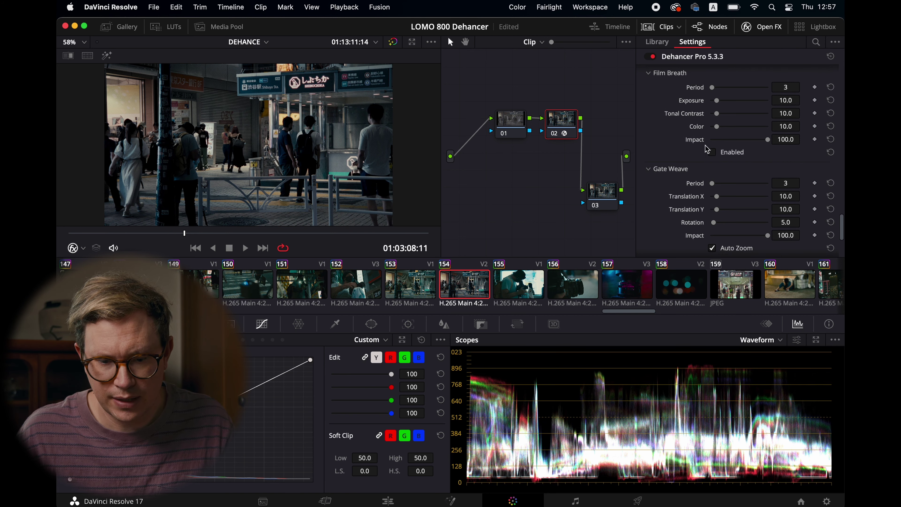
pyautogui.scroll(-3, 720, 171)
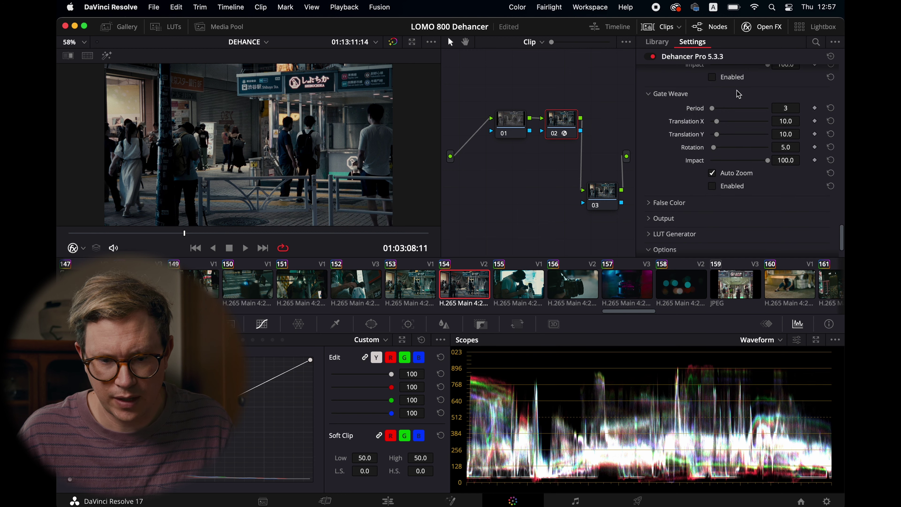
pyautogui.scroll(3, 731, 140)
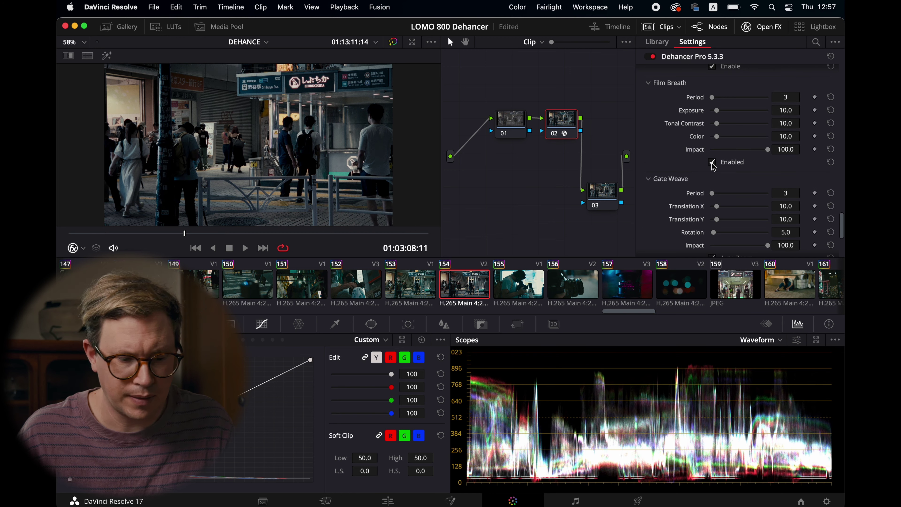
pyautogui.press('space')
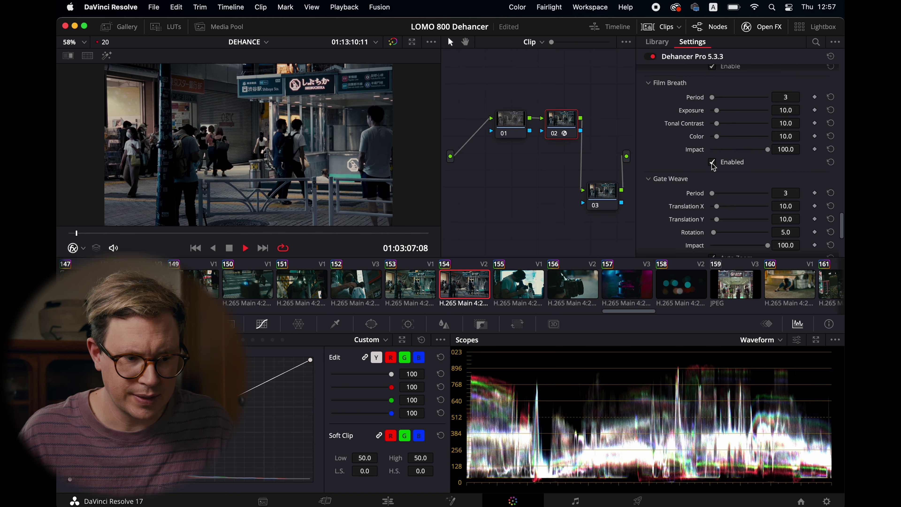
pyautogui.press('space')
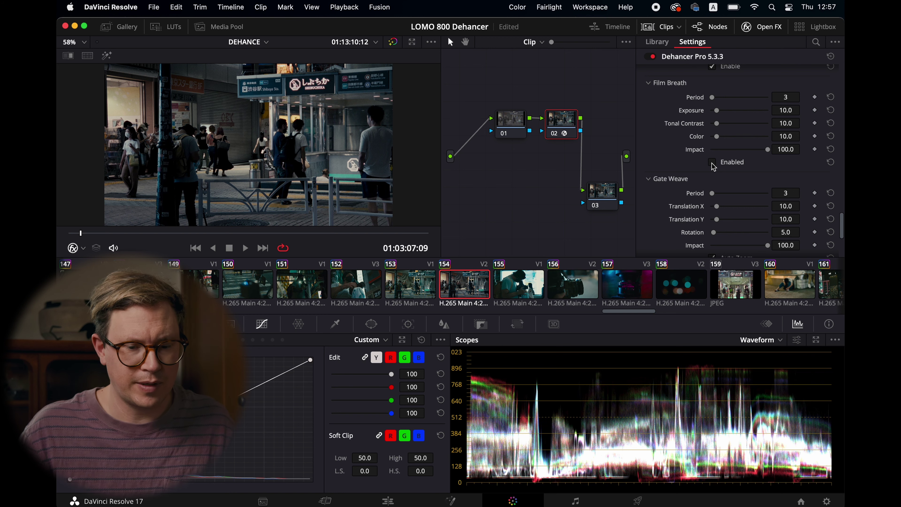
# - Try Dehancer's Gate Weave with Auto Zoom on clip 154
pyautogui.scroll(-3, 697, 223)
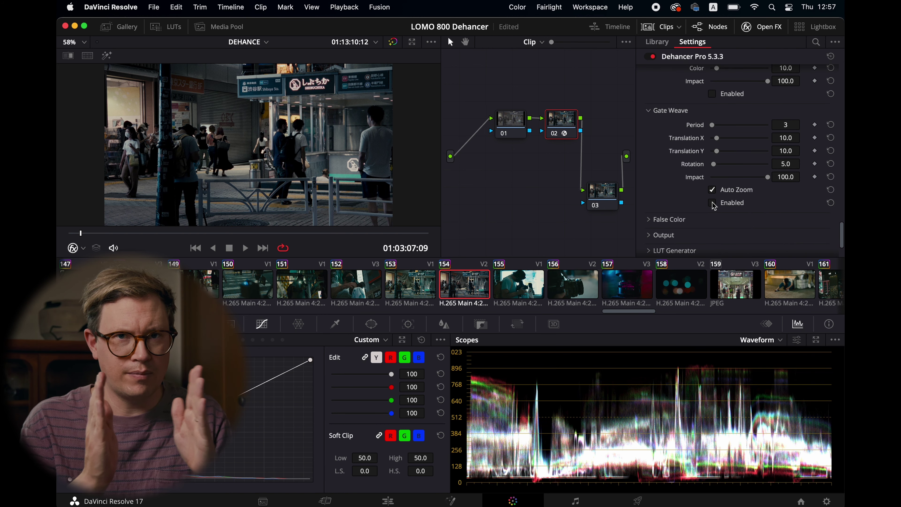
pyautogui.click(713, 203)
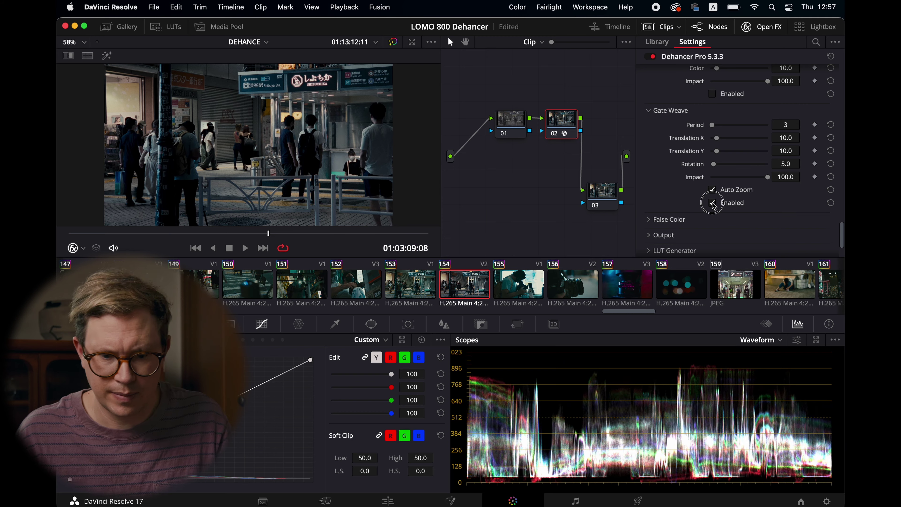
pyautogui.click(713, 203)
pyautogui.scroll(3, 691, 196)
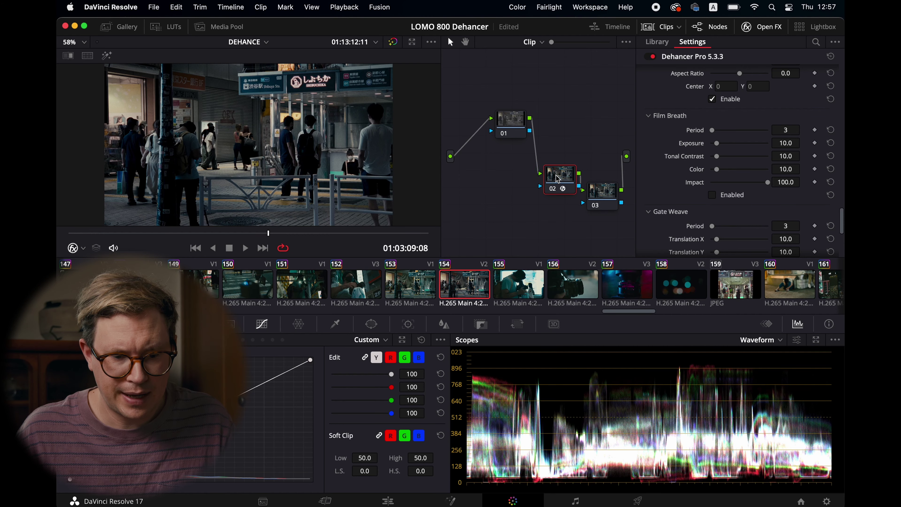
# - Add a serial node after clip 154's node 01, and set node 01's Lift to 0.01 and Gain to 0.98
pyautogui.rightClick(515, 134)
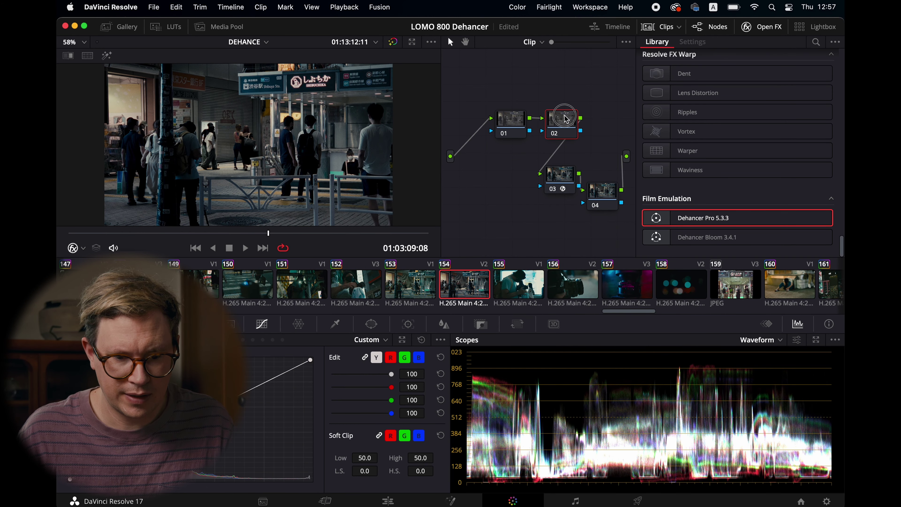
pyautogui.click(511, 122)
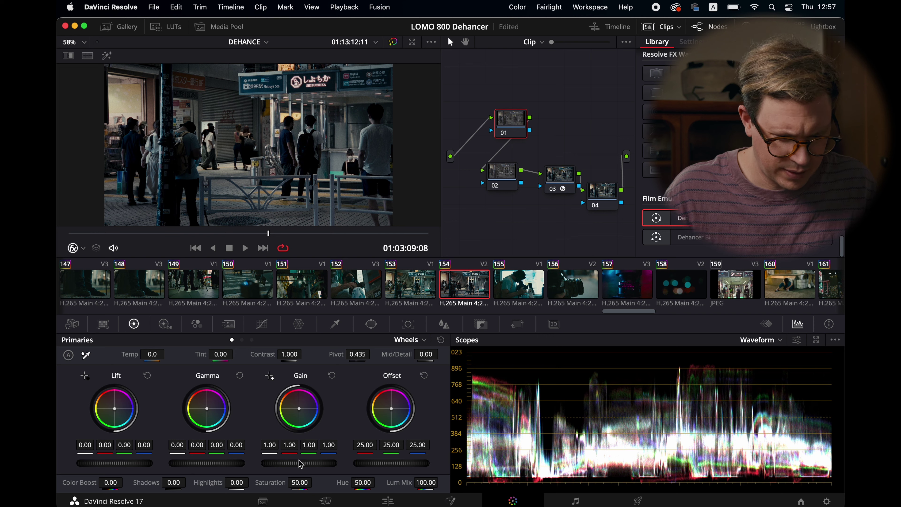
pyautogui.moveTo(127, 464)
pyautogui.mouseDown()
pyautogui.moveTo(151, 462)
pyautogui.moveTo(134, 468)
pyautogui.mouseUp()
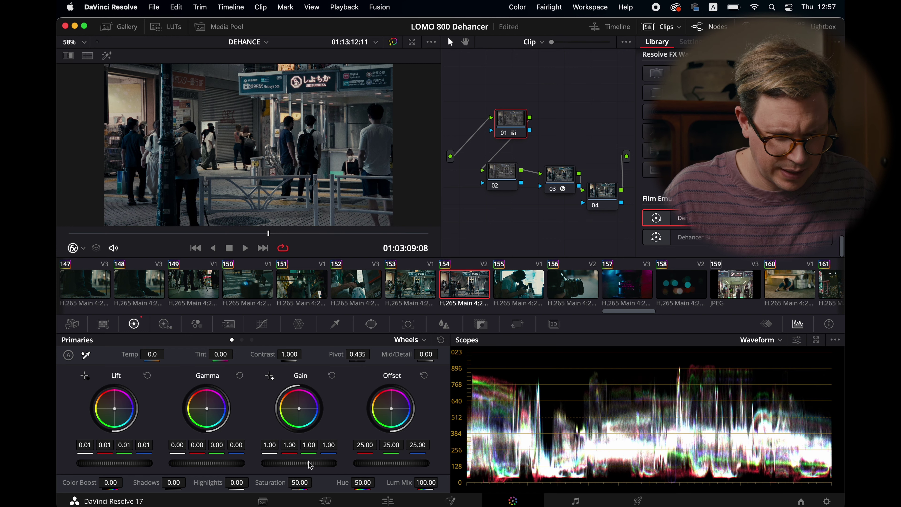
pyautogui.moveTo(311, 466); pyautogui.dragTo(296, 463)
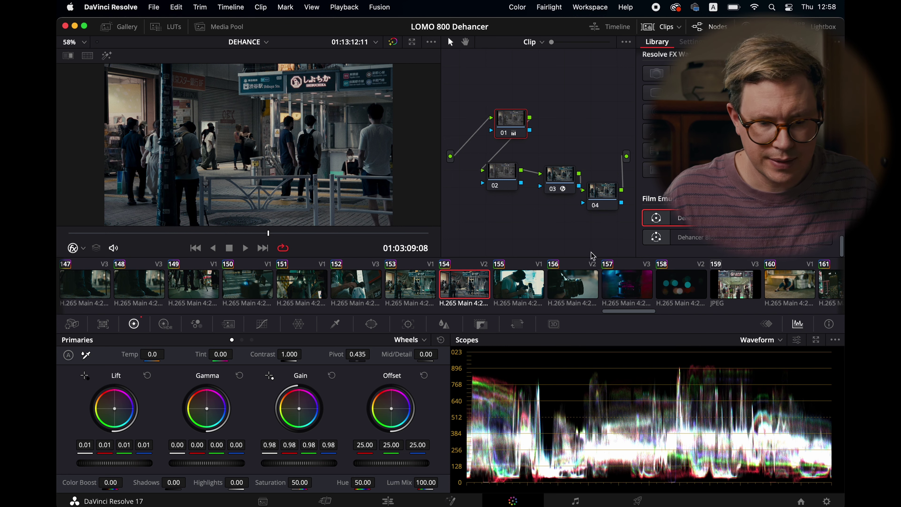
# - Set Tint to -14.50 and Temp to 40.0 on clip 154's node 01, checking against the JPEG reference in clip 159
pyautogui.click(754, 294)
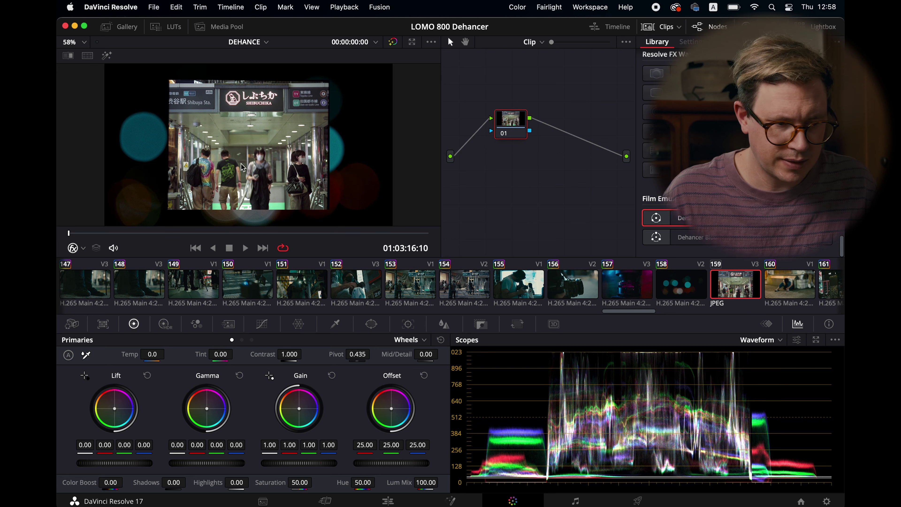
pyautogui.click(481, 283)
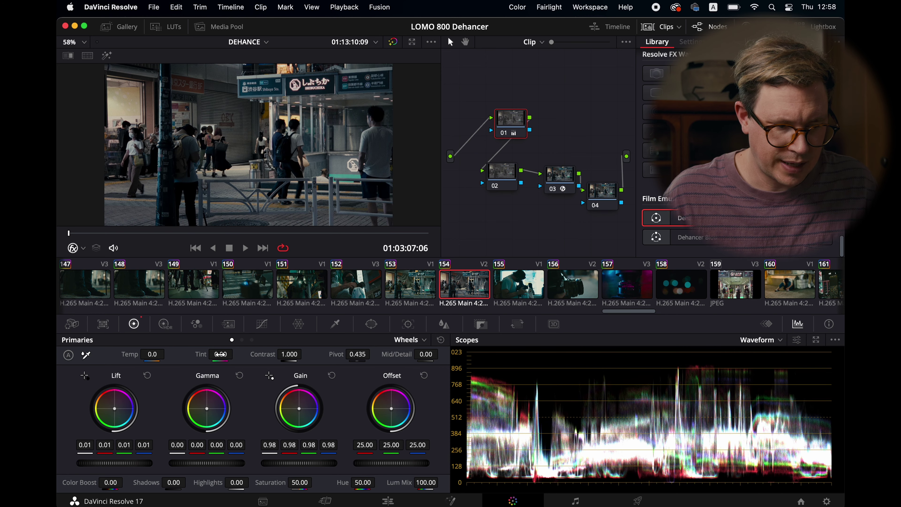
pyautogui.moveTo(220, 355)
pyautogui.mouseDown()
pyautogui.moveTo(206, 355)
pyautogui.moveTo(226, 353)
pyautogui.mouseUp()
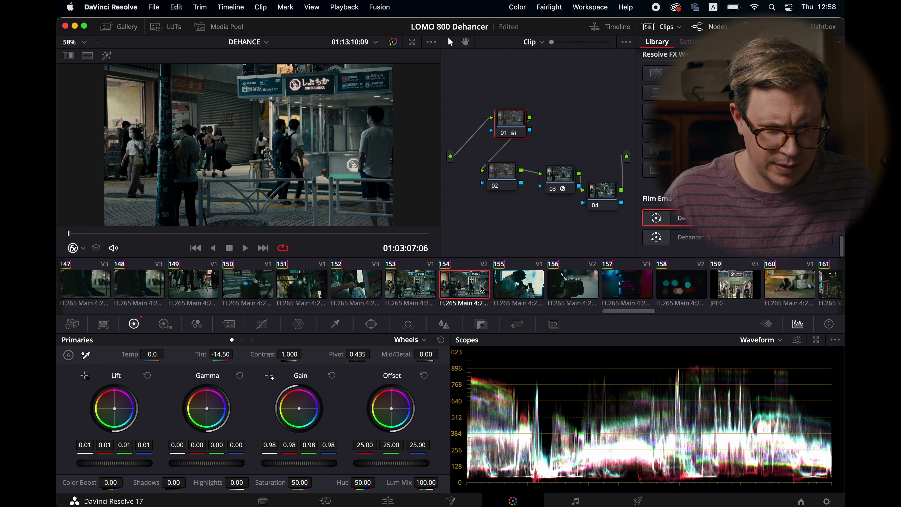
pyautogui.moveTo(150, 354); pyautogui.dragTo(152, 353)
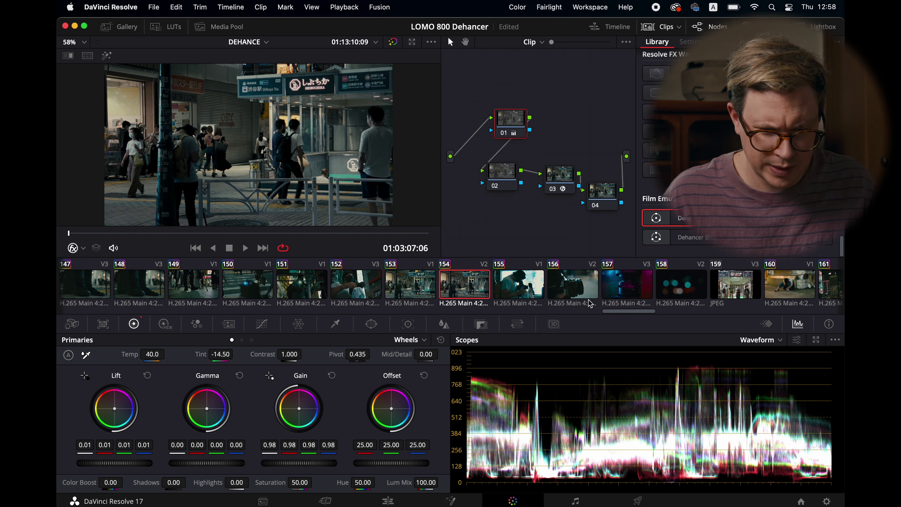
pyautogui.click(718, 291)
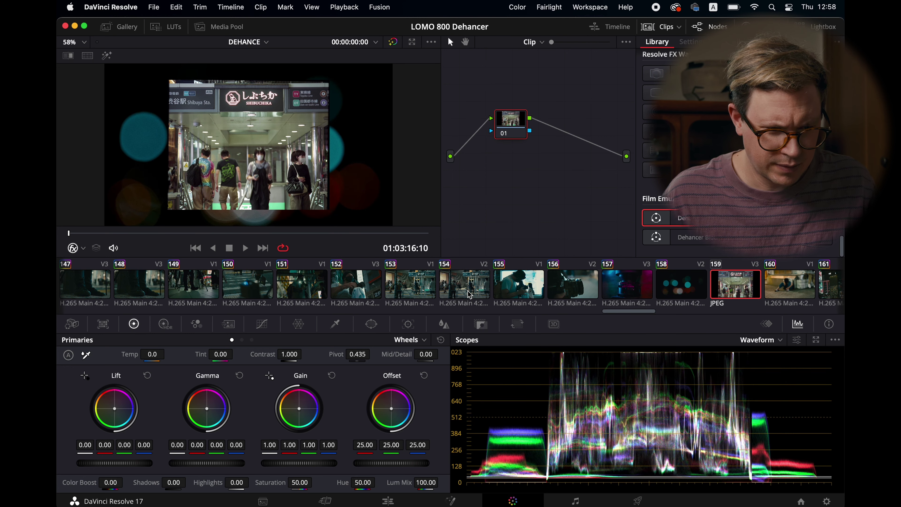